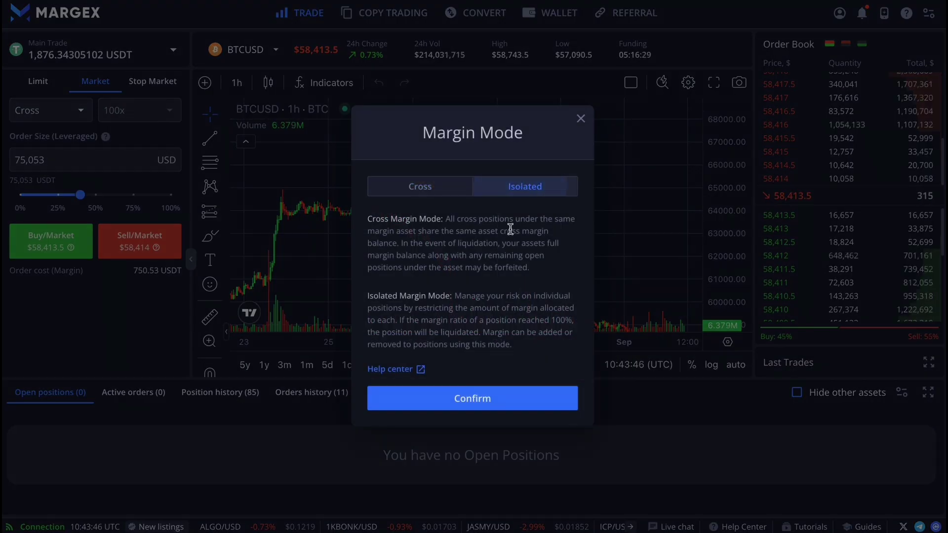
- Confirm Isolated margin mode for BTCUSD and begin editing the leverage value
left_click(481, 402)
left_click(150, 113)
left_click(482, 190)
- Apply 20x leverage, enter a 2000 USD order size, and place the BTCUSD market buy
type("20")
left_click(465, 411)
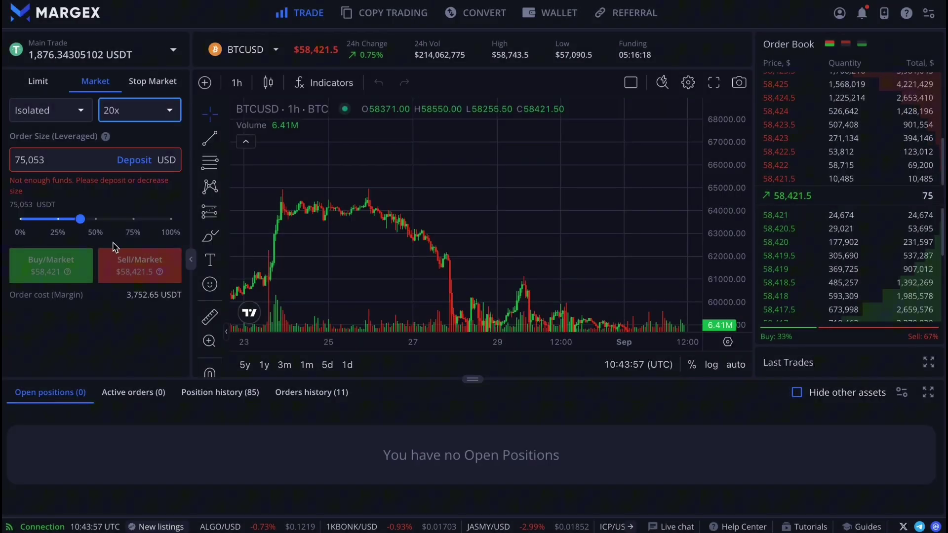
left_click_drag(80, 219, 60, 219)
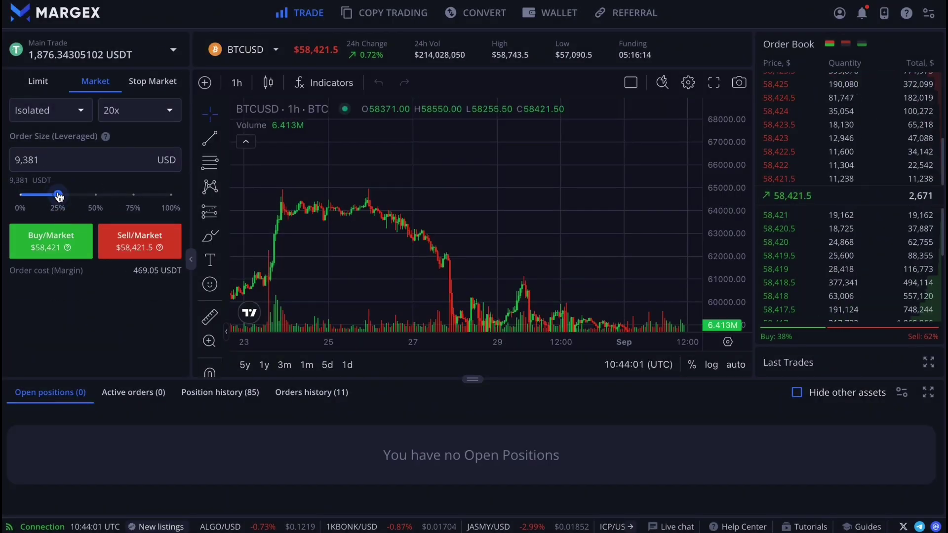
left_click(57, 159)
key("ctrl+a")
key("BackSpace")
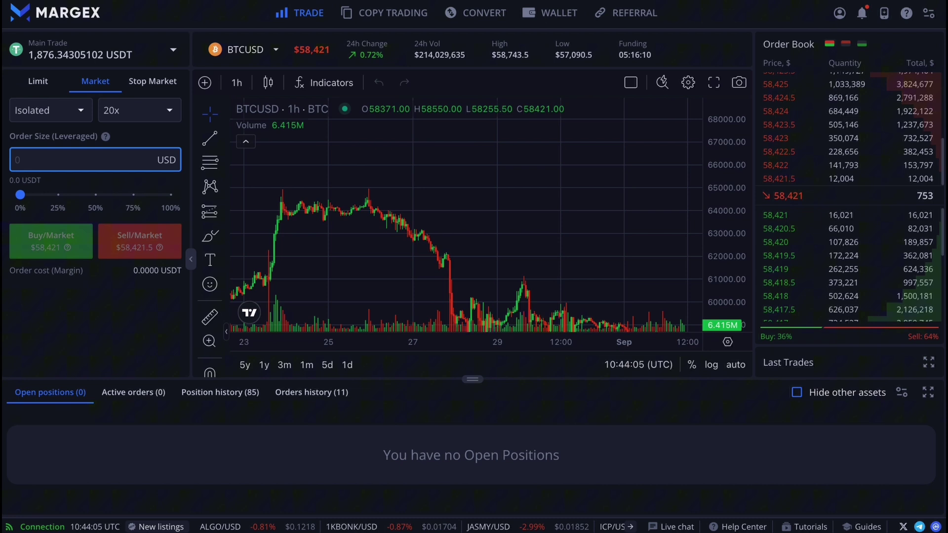
type("2000")
left_click(108, 372)
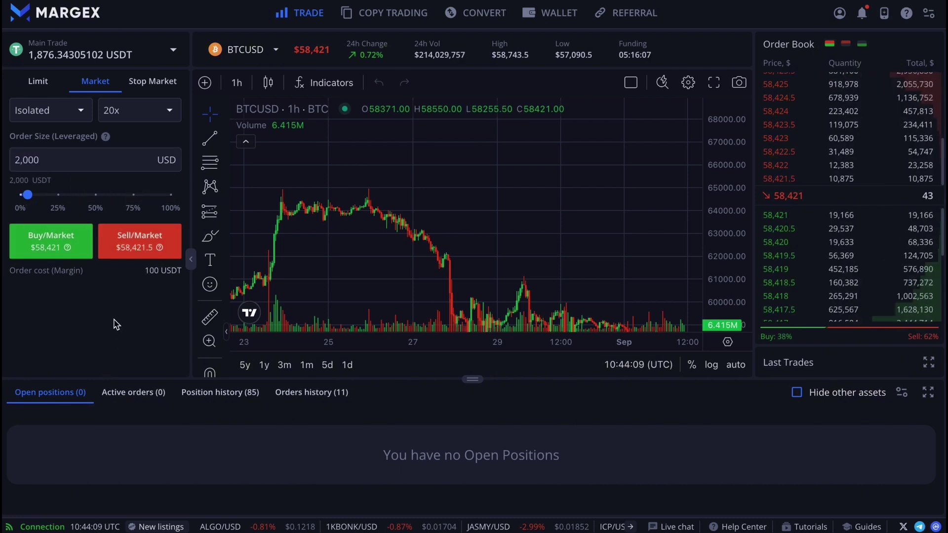
left_click(55, 244)
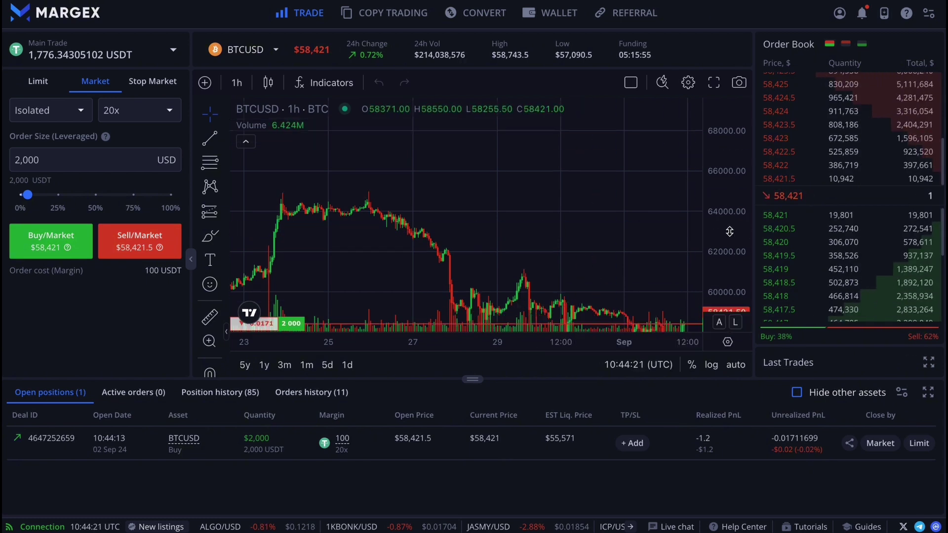
- Rescale the chart's price axis and bring up the TP/SL options for the open position
left_click_drag(731, 284, 721, 263)
scroll(636, 295, "right", 10)
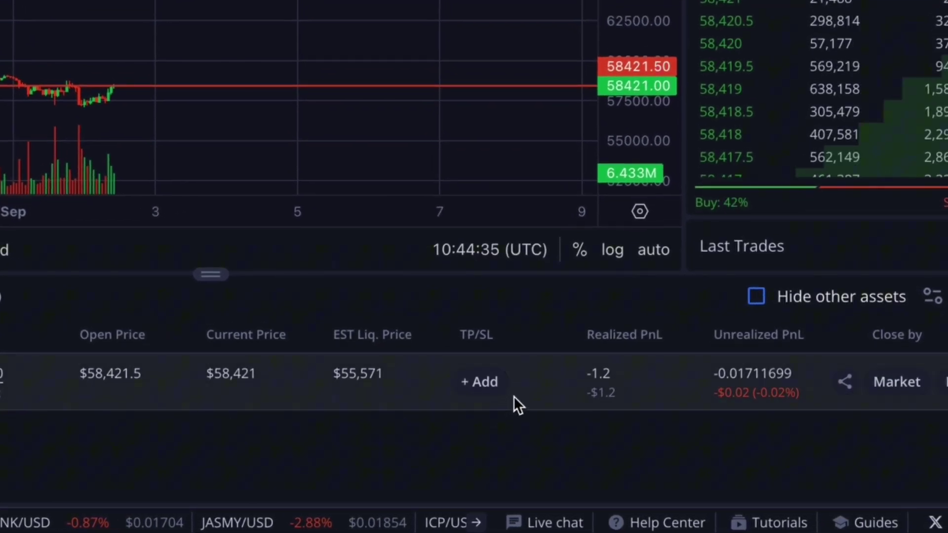
left_click(481, 394)
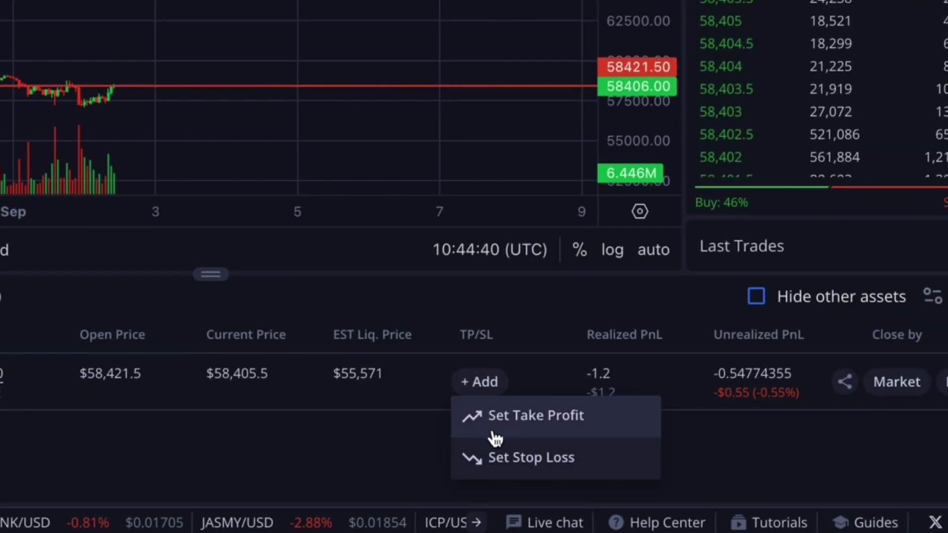
- Set a full-position take-profit from price 59000 and 20% unrealized PnL, landing at $59,006
left_click(527, 429)
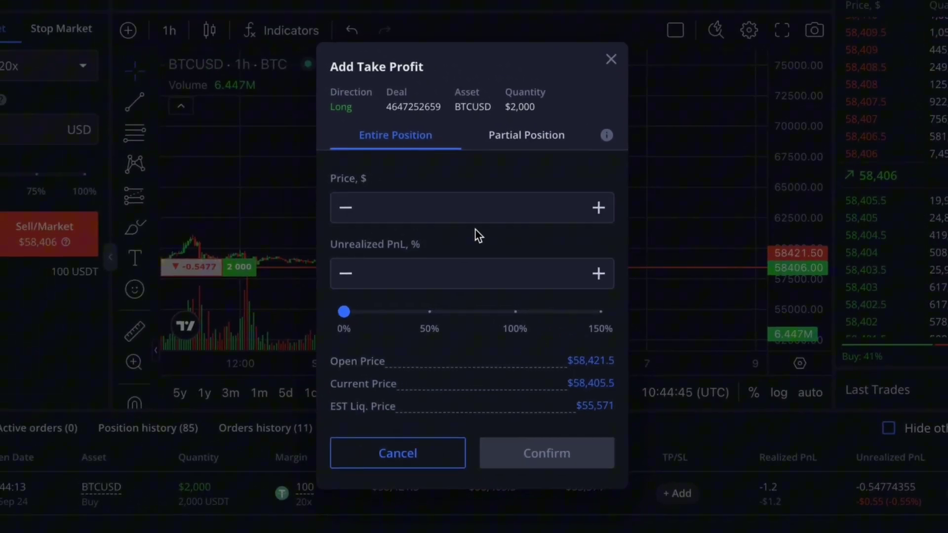
left_click(456, 211)
type("59000")
left_click(490, 276)
key("BackSpace")
key("BackSpace")
key("BackSpace")
key("BackSpace")
type("20")
left_click(523, 244)
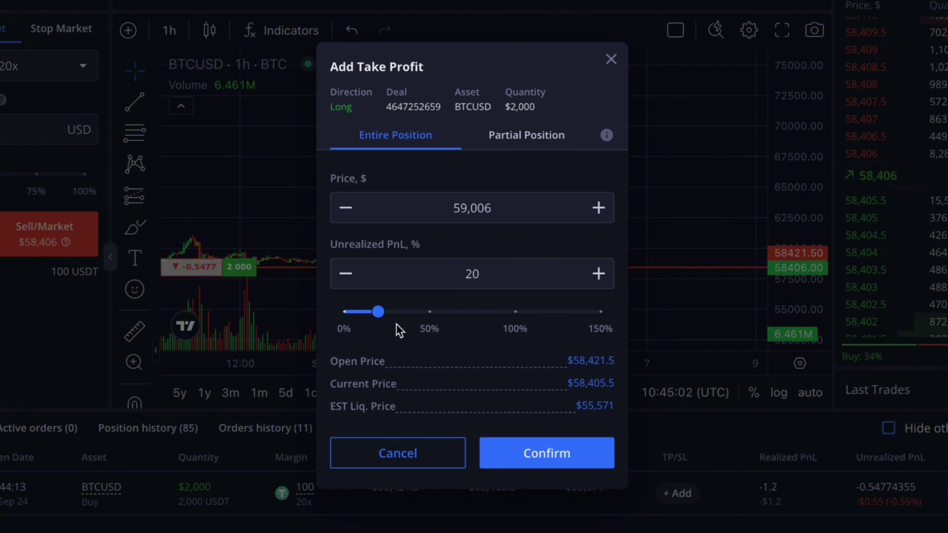
left_click(546, 456)
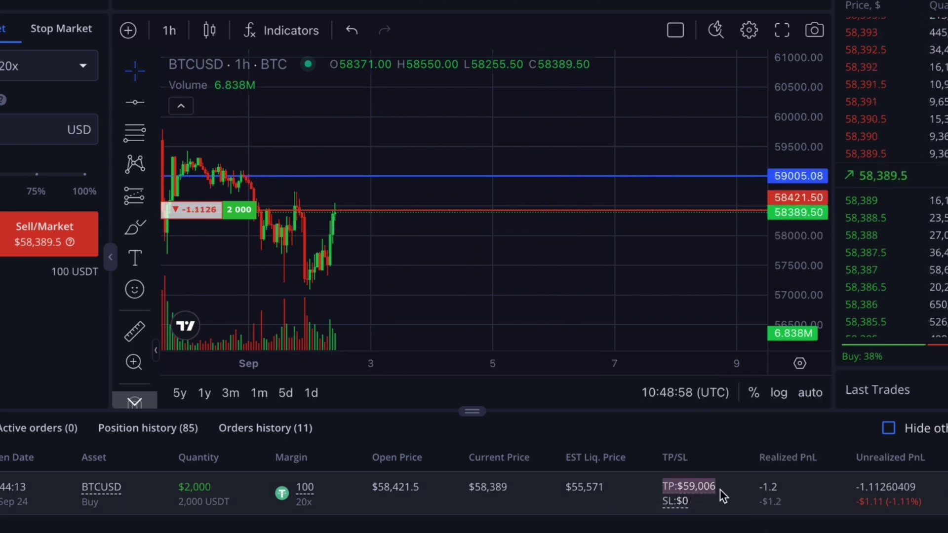
left_click(157, 227)
left_click(222, 66)
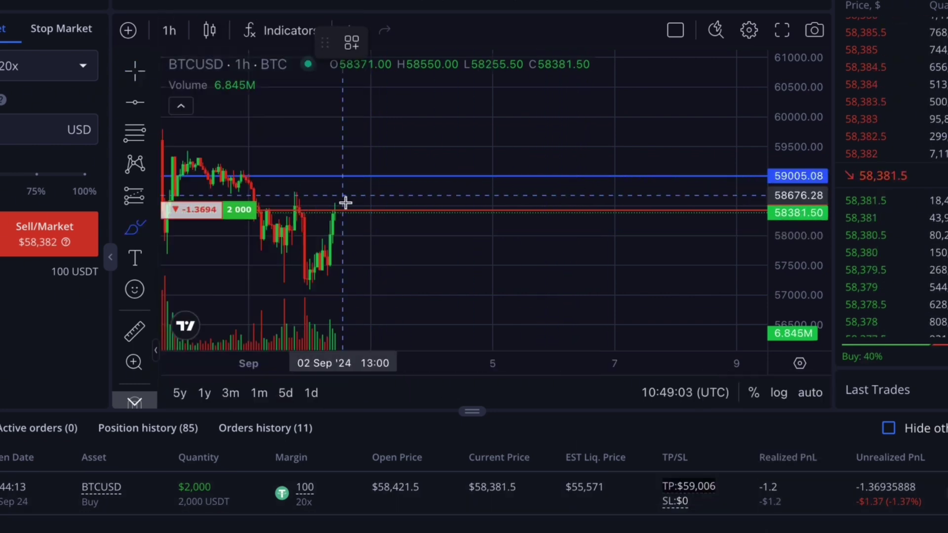
mouse_move(335, 209)
left_mouse_down()
mouse_move(408, 188)
mouse_move(421, 174)
left_mouse_up()
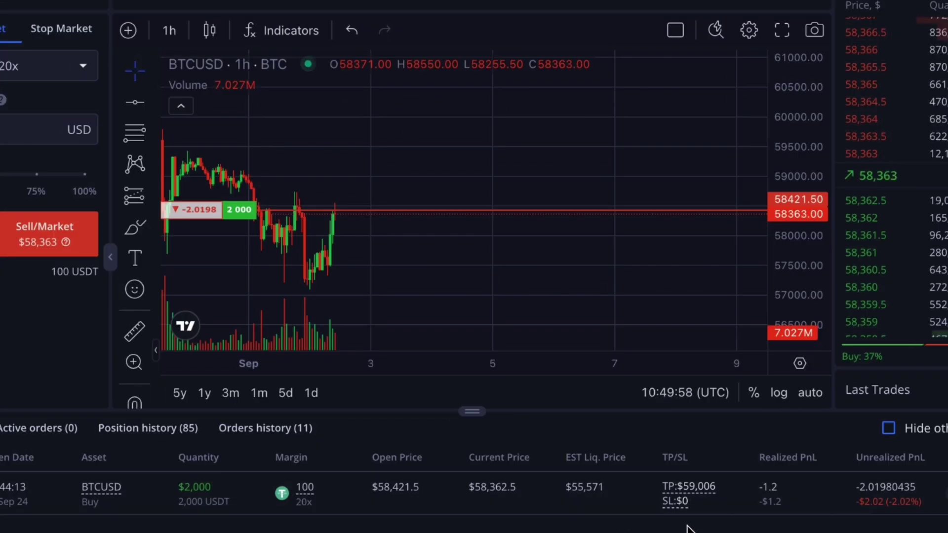
mouse_move(857, 508)
left_click_drag(857, 501, 919, 502)
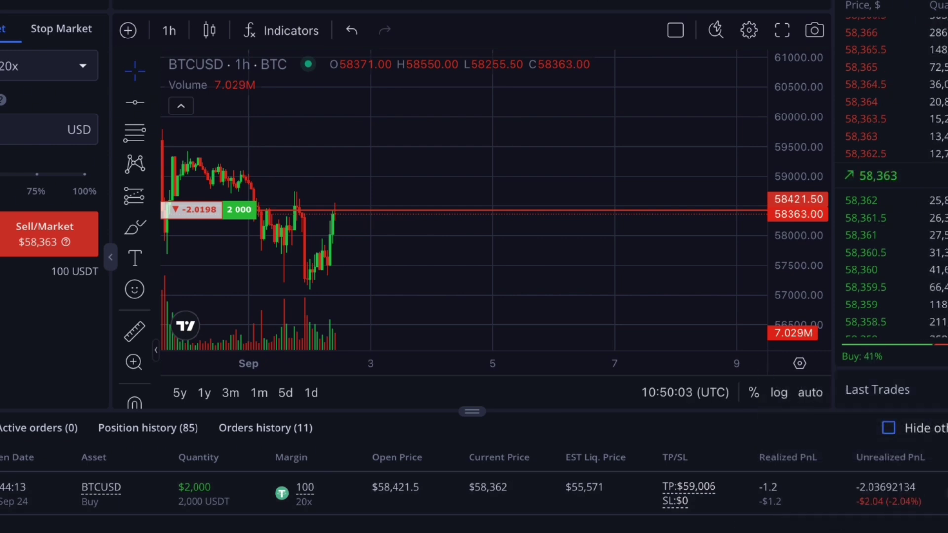
- Add a stop-loss at $56,961, the -50% PnL level, to the BTCUSD position
left_click(675, 502)
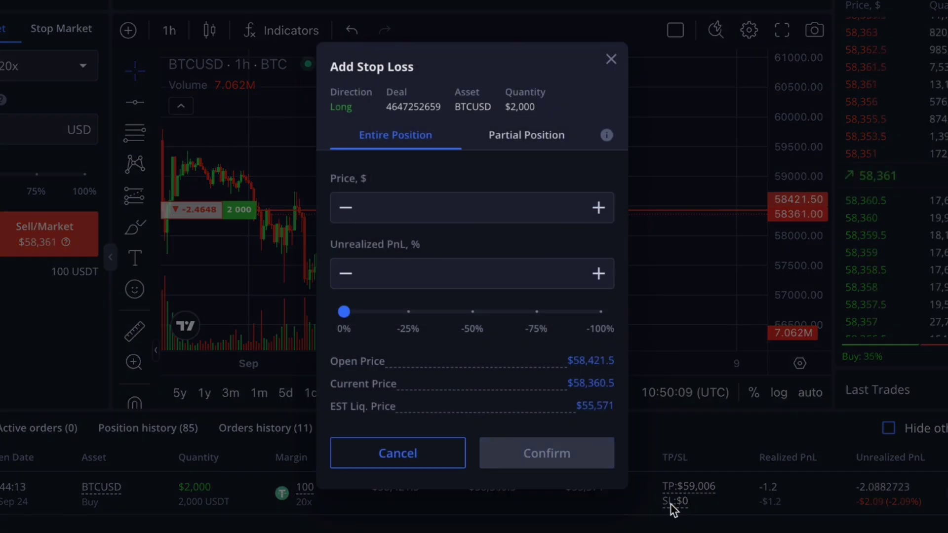
left_click_drag(416, 66, 334, 66)
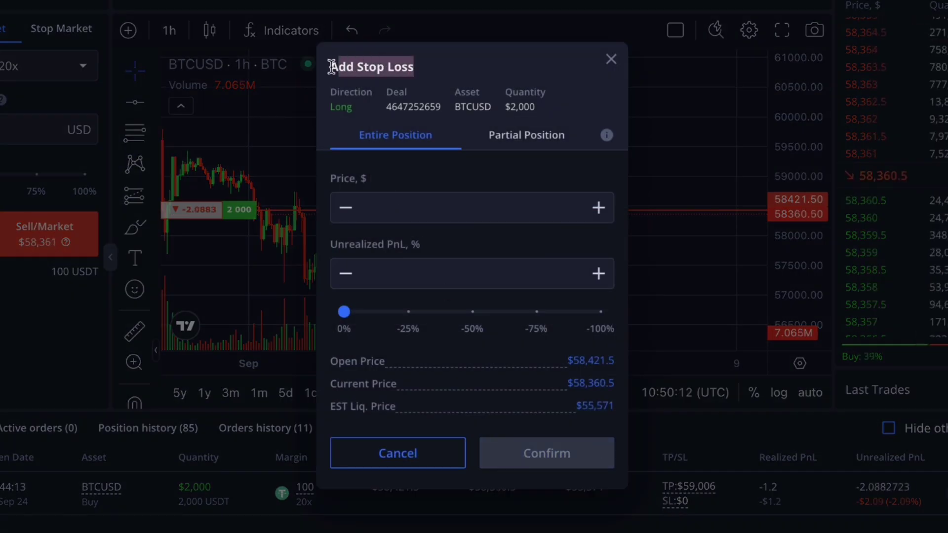
left_click(404, 152)
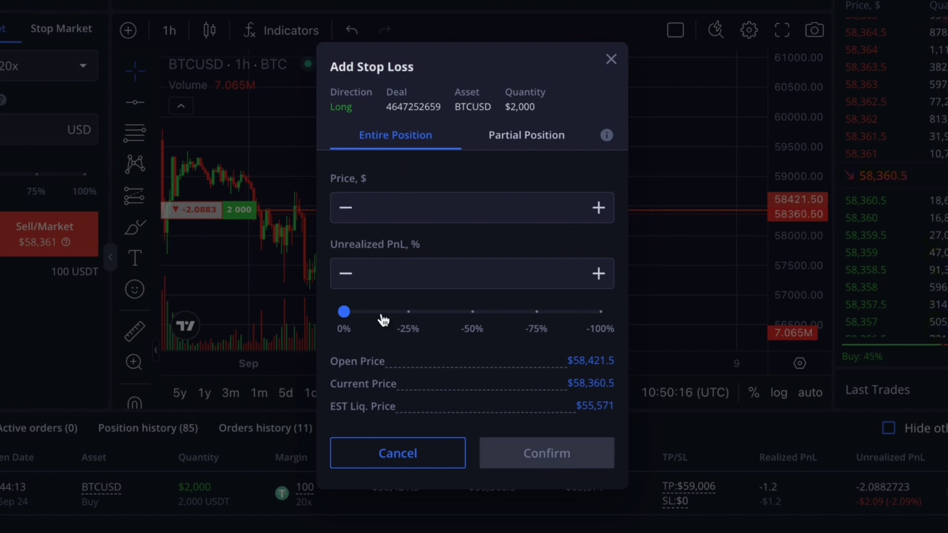
left_click_drag(379, 316, 474, 318)
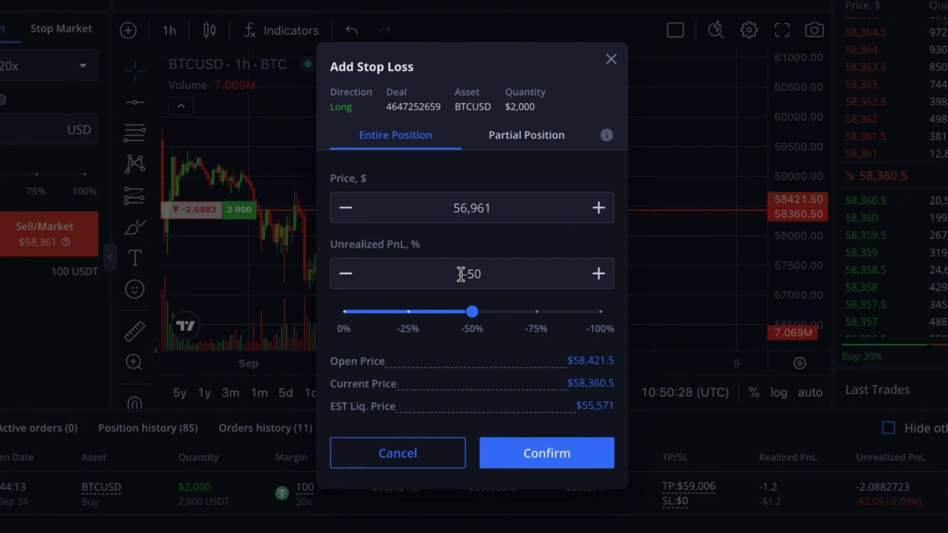
left_click(554, 453)
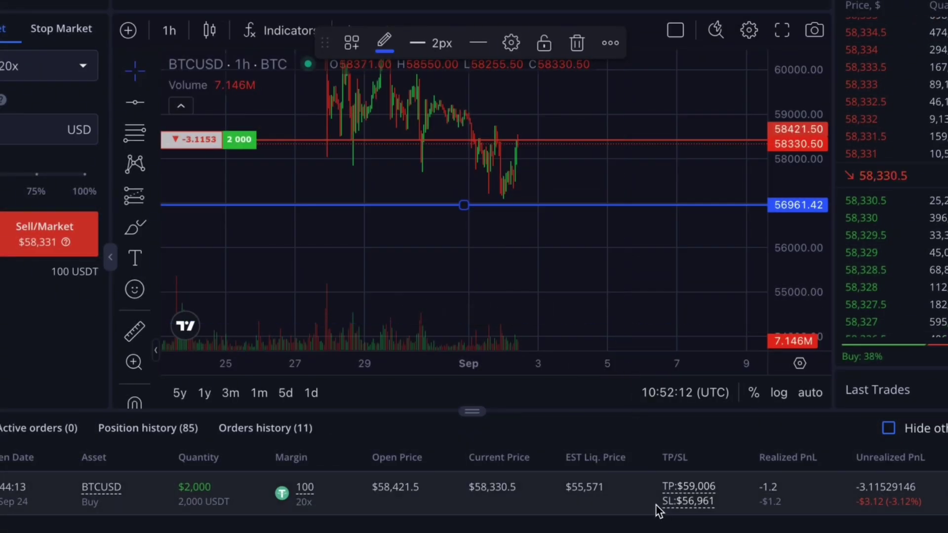
- Select the stop-loss line on the chart and draw a freehand brush mark over it
left_click(688, 502)
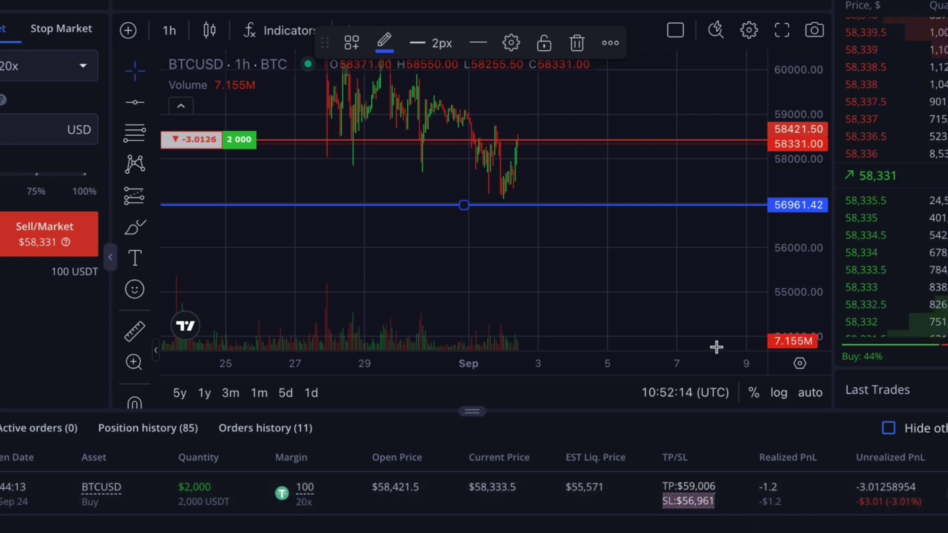
left_click(614, 205)
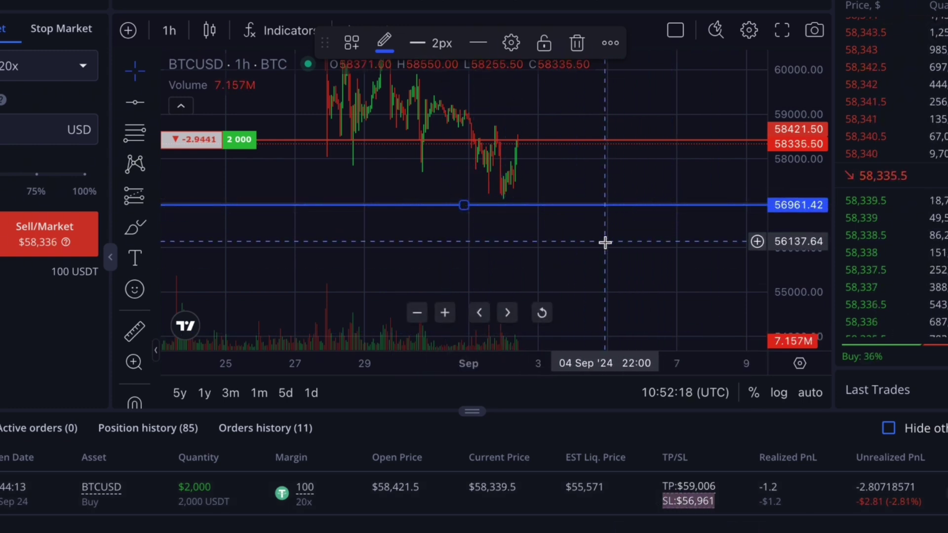
left_click(152, 227)
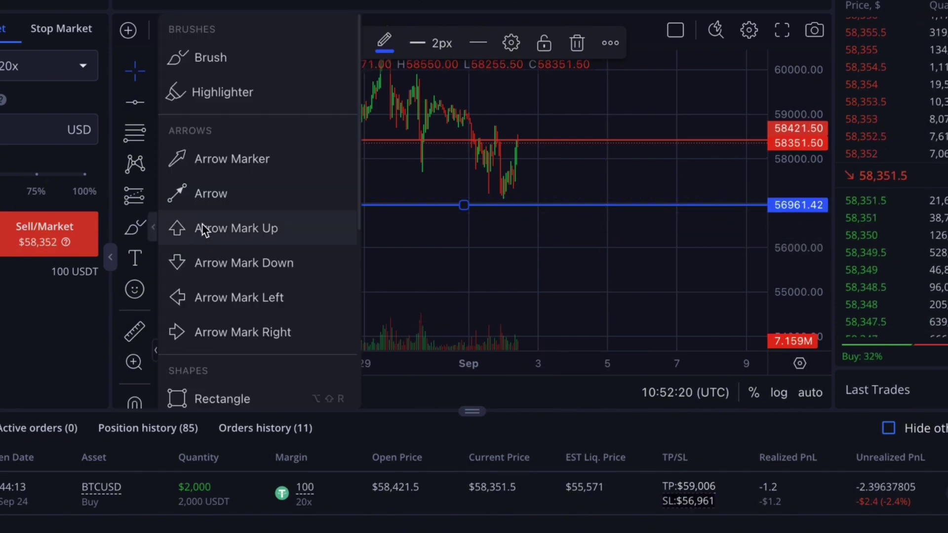
left_click(235, 60)
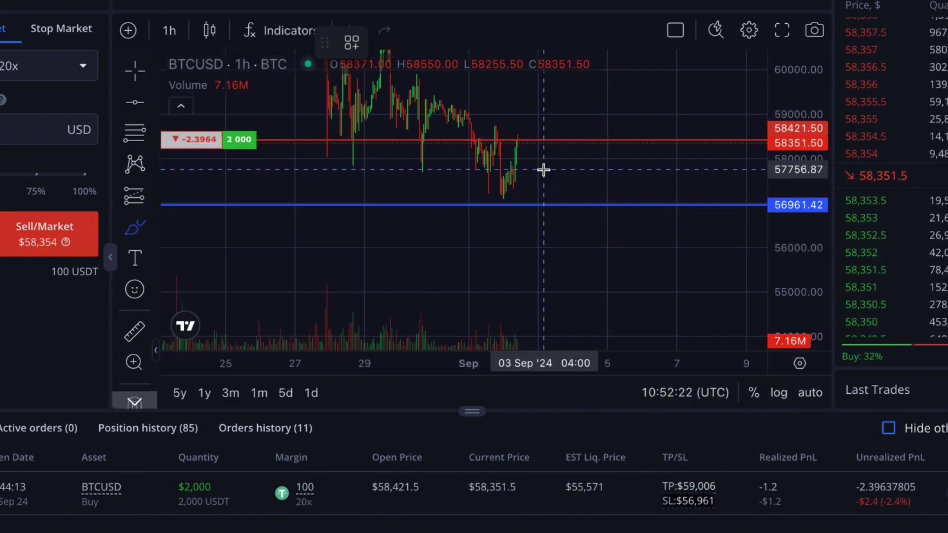
mouse_move(520, 143)
left_mouse_down()
mouse_move(549, 154)
mouse_move(569, 184)
mouse_move(612, 206)
left_mouse_up()
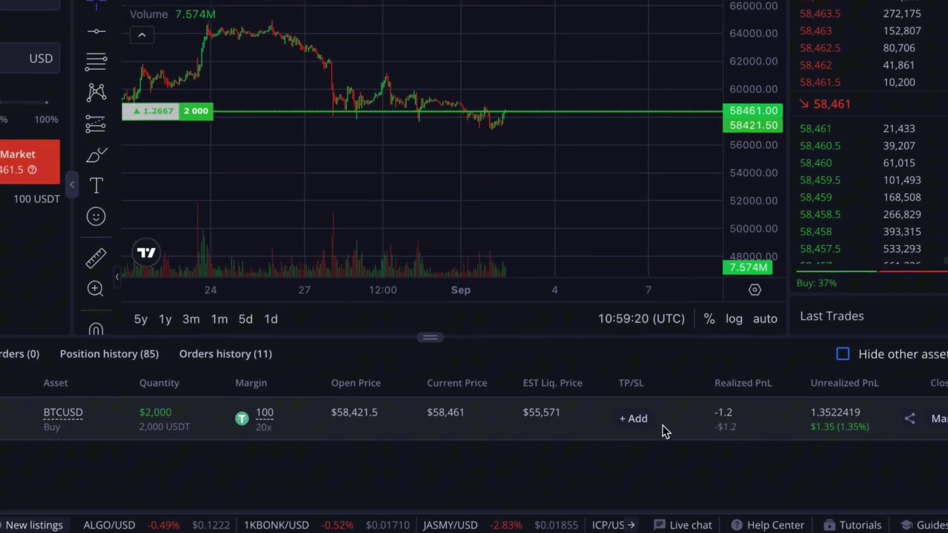
- Add a partial take-profit closing $500 (25%) of the long at $59,882, a 50% gain
left_click(642, 412)
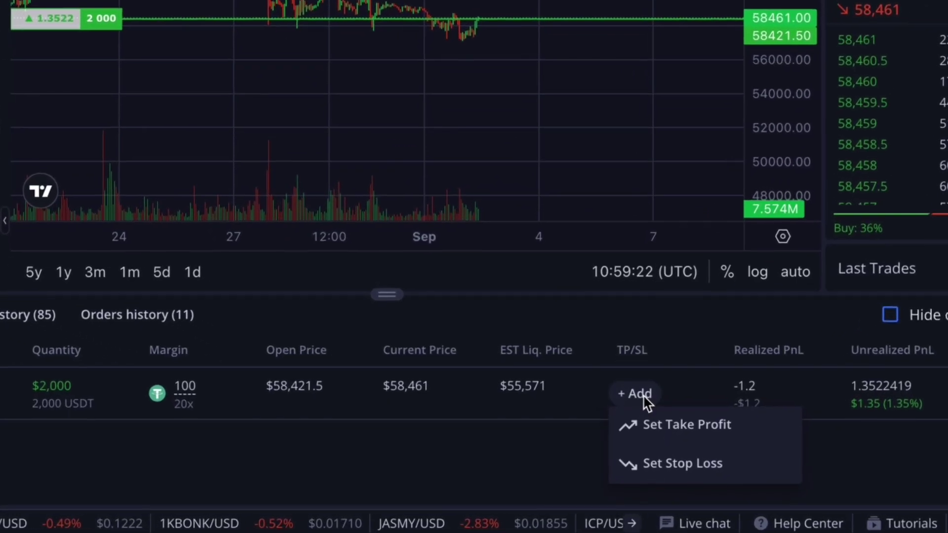
left_click(657, 423)
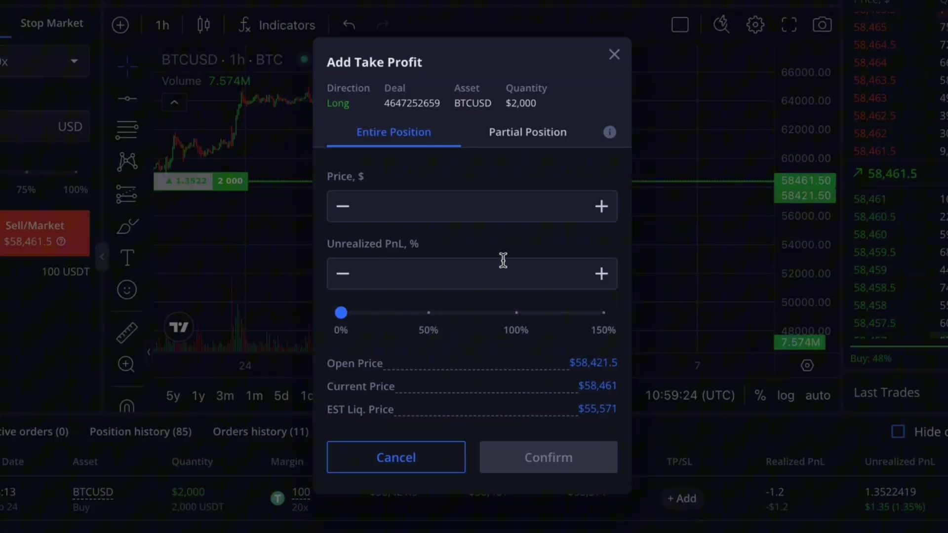
left_click(514, 143)
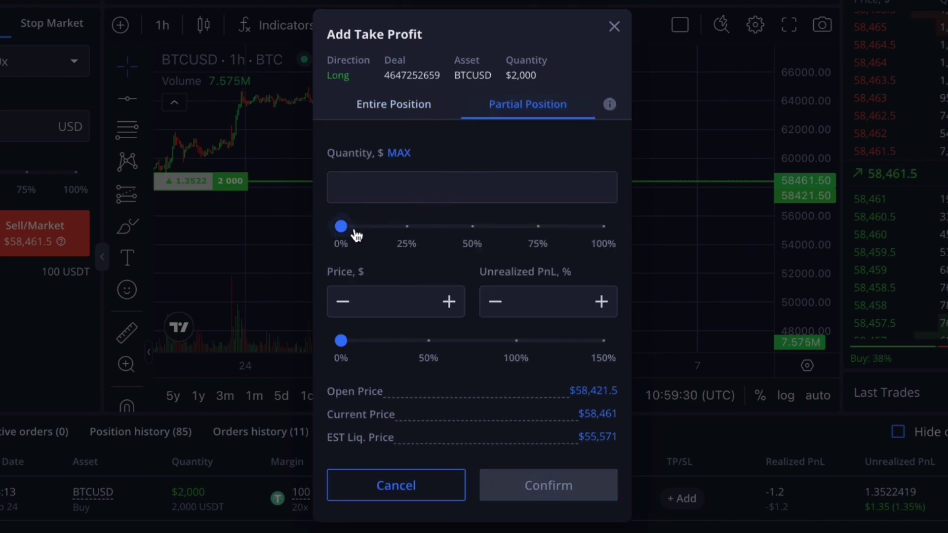
left_click_drag(344, 232, 407, 233)
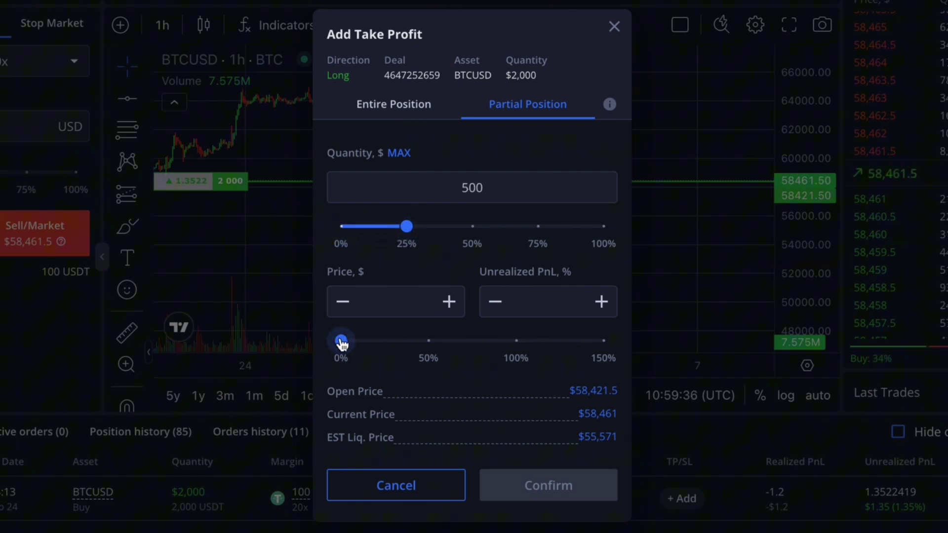
left_click_drag(341, 343, 428, 354)
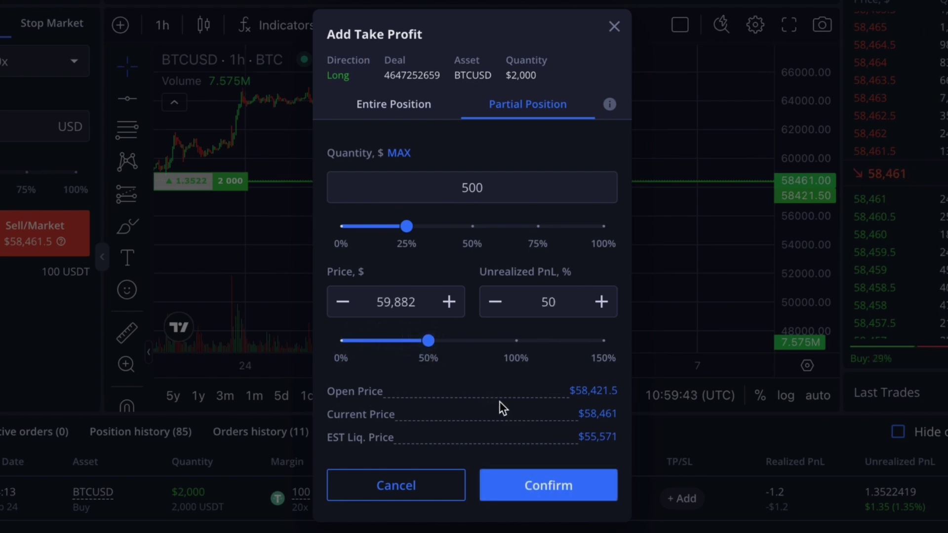
left_click(555, 490)
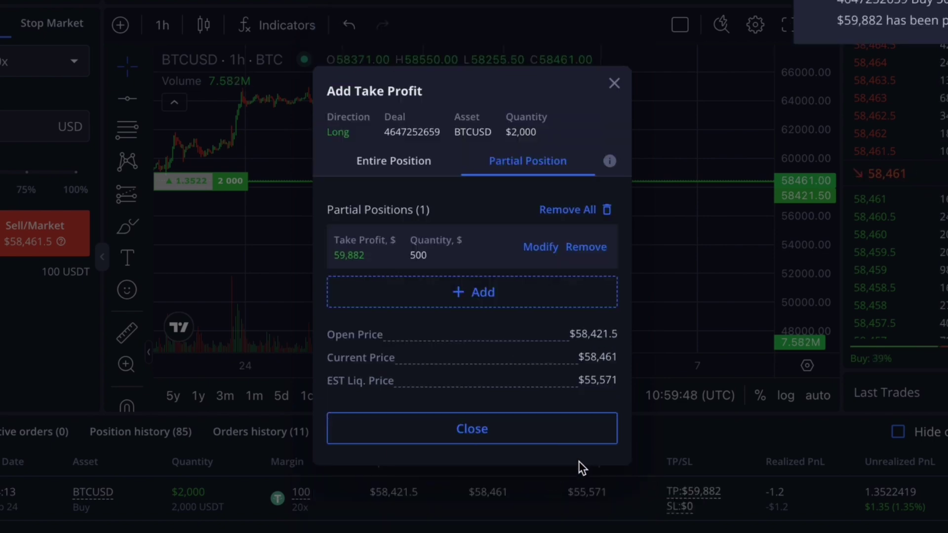
- Place another partial take-profit for $1,000 (50% quantity) at the 100% PnL mark, $61,343
left_click(543, 301)
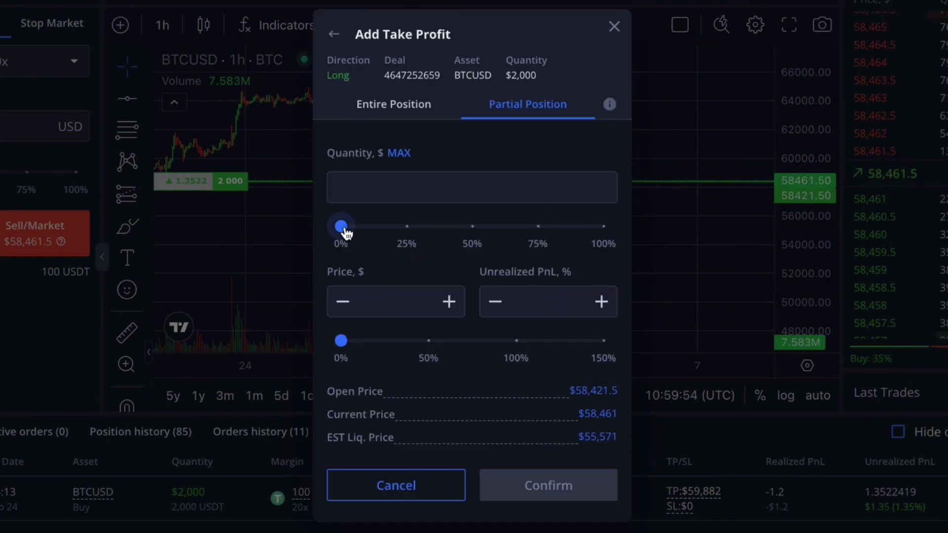
left_click(474, 228)
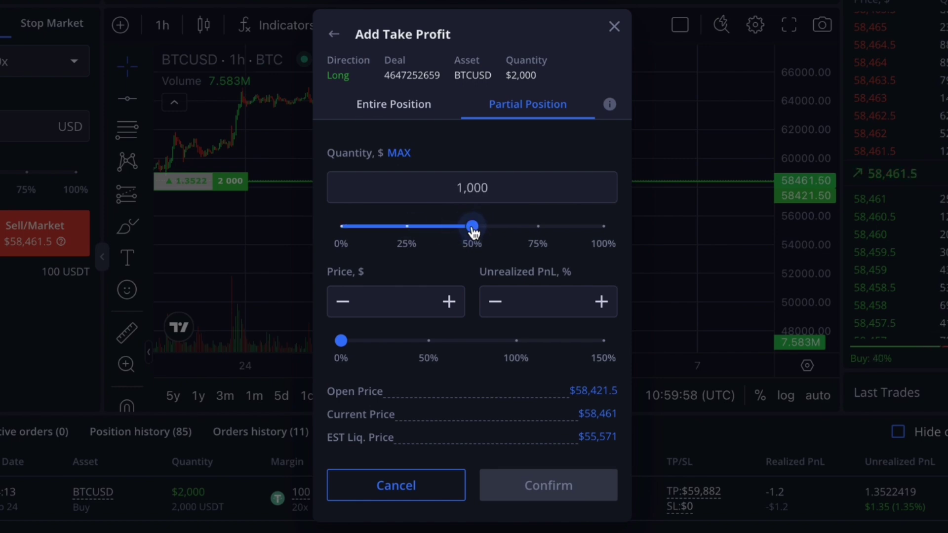
left_click_drag(342, 342, 517, 352)
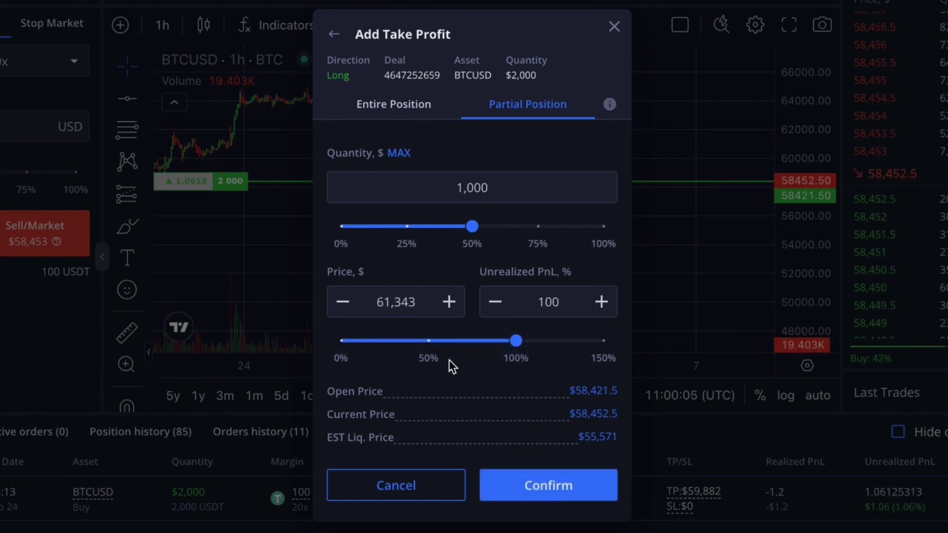
left_click(552, 486)
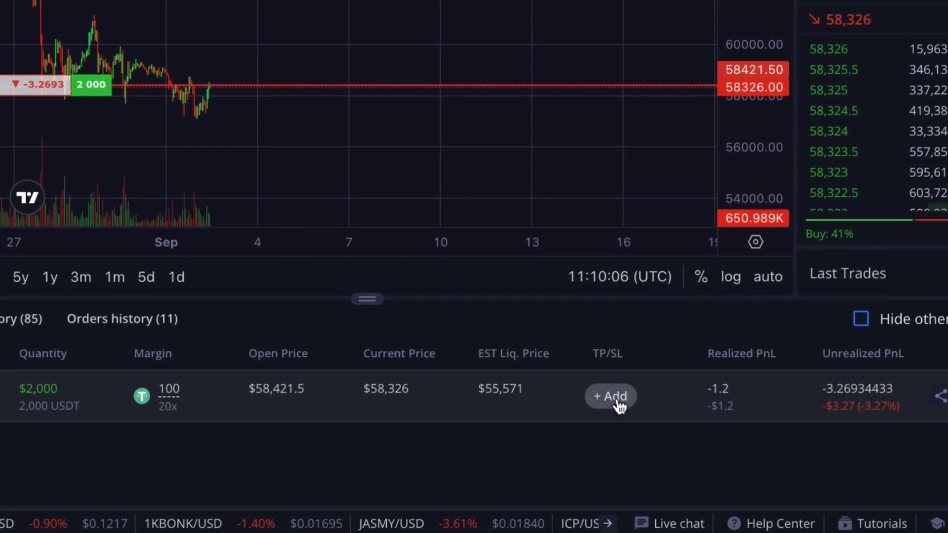
- Create a partial stop-loss closing $500 (25%) at $57,691.5, the -25% PnL level
left_click(617, 401)
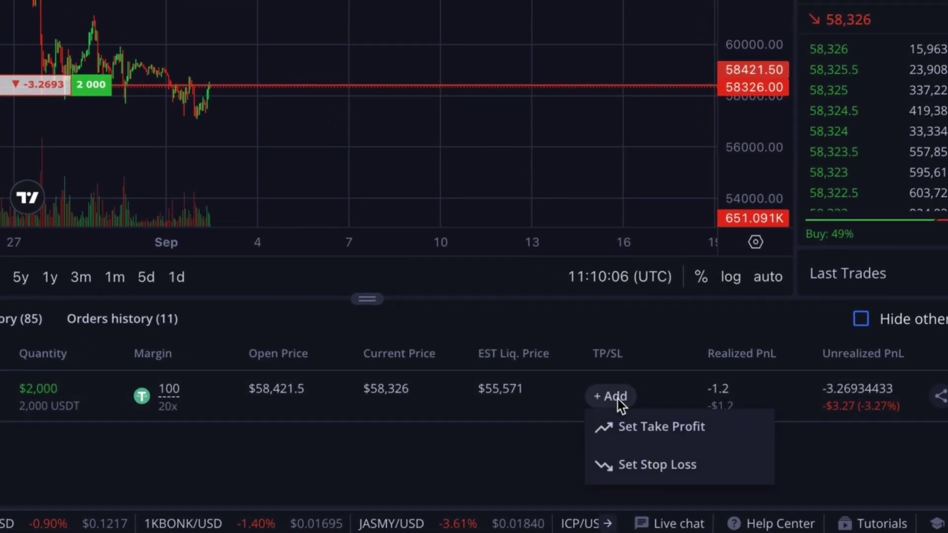
left_click(633, 471)
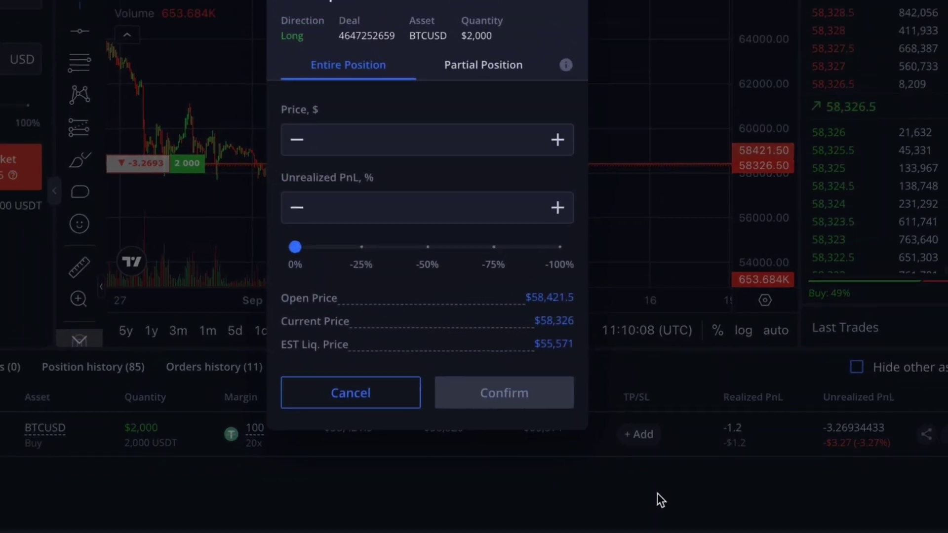
left_click(524, 141)
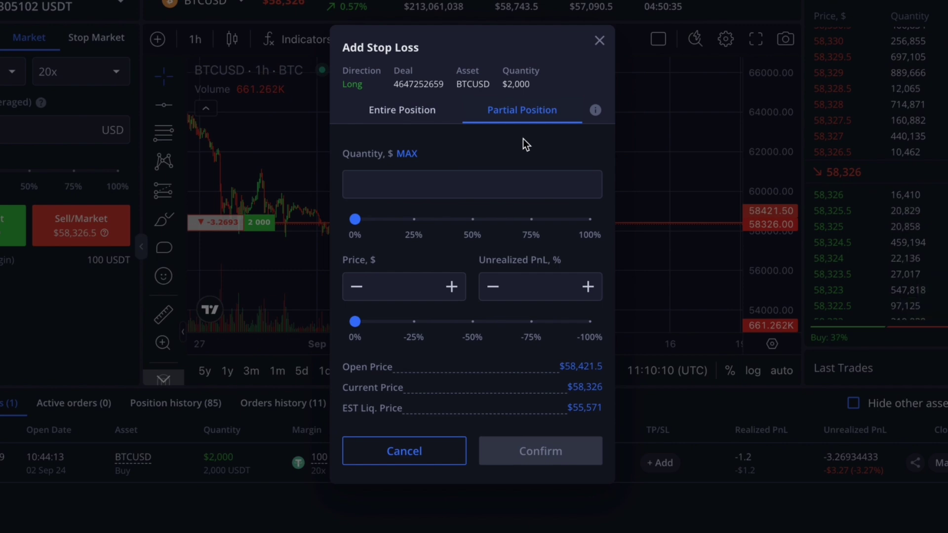
left_click(417, 222)
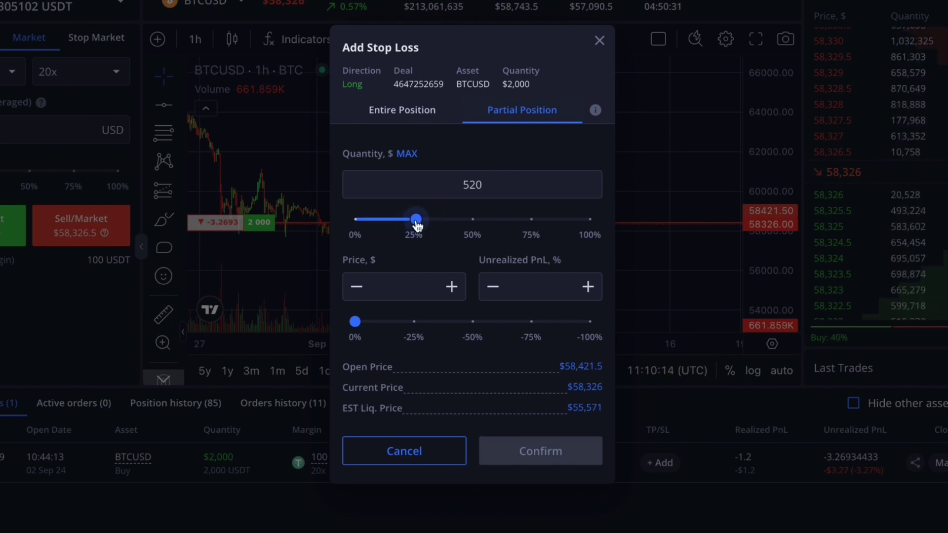
left_click_drag(417, 225, 415, 226)
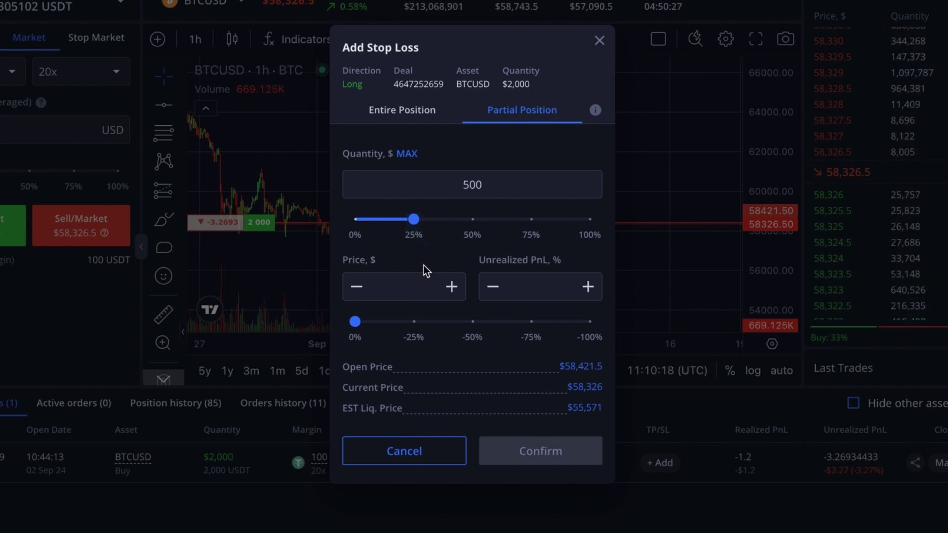
left_click(416, 323)
left_click_drag(417, 324, 413, 325)
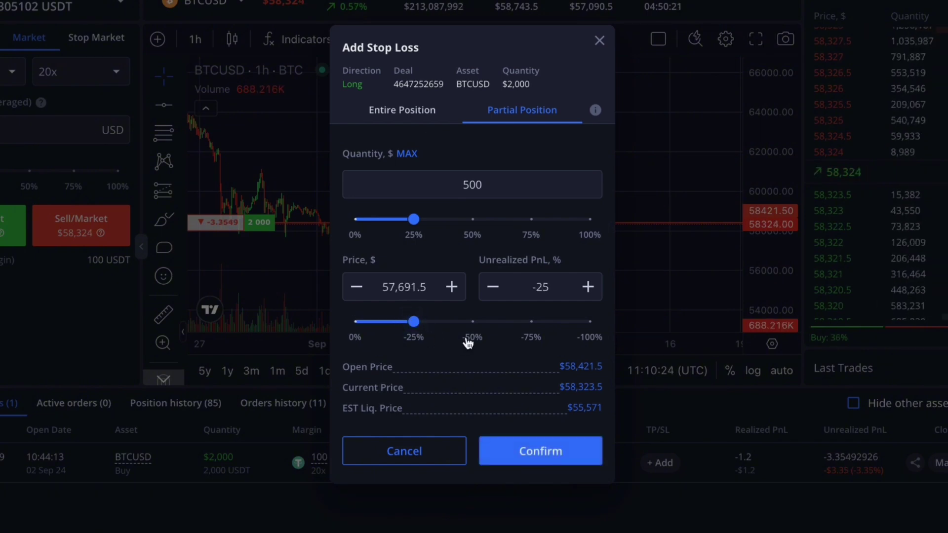
left_click(557, 455)
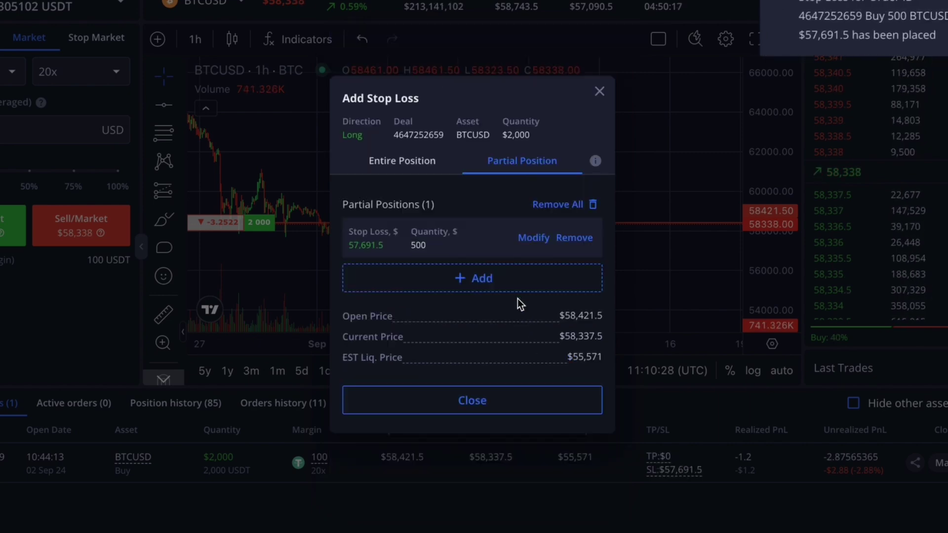
- Add another partial stop-loss for $1,000 (50% quantity) at the -75% mark, $56,231
left_click(511, 288)
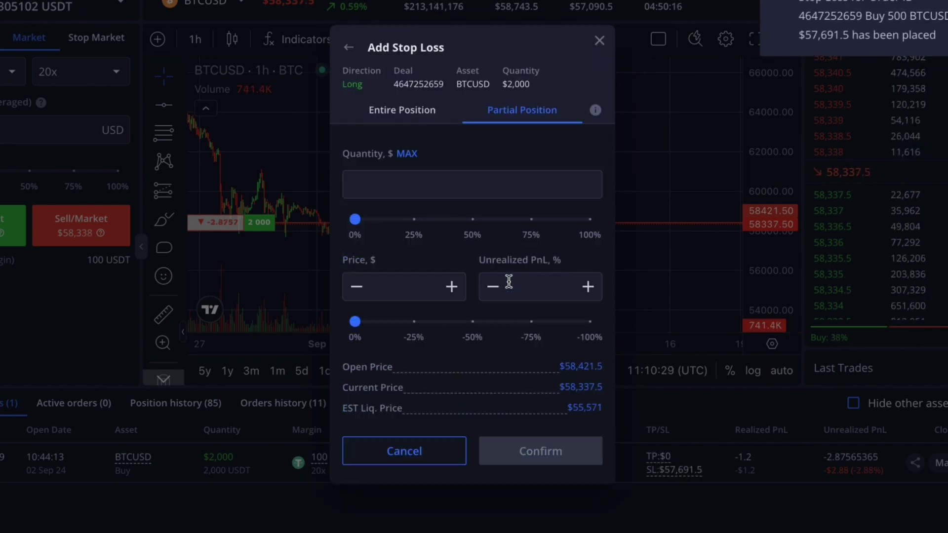
left_click(474, 220)
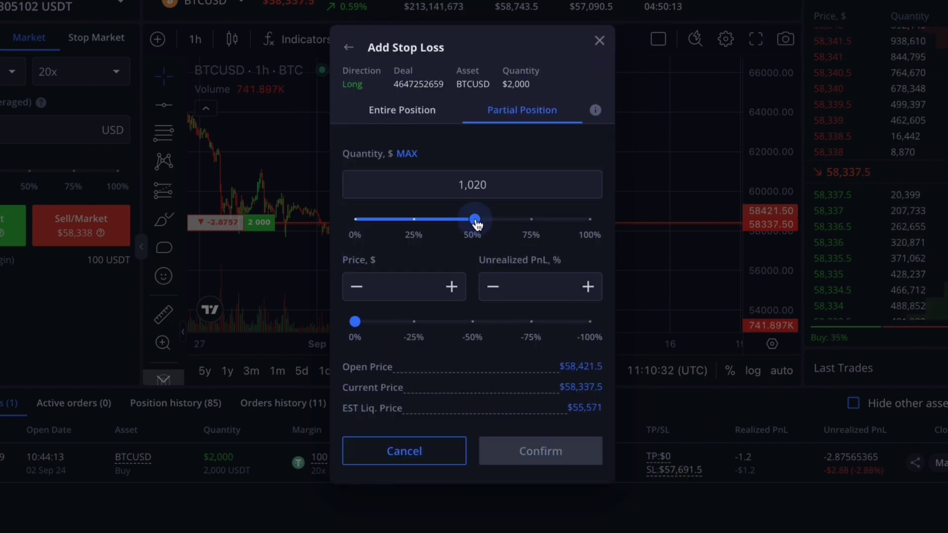
left_click_drag(472, 223, 473, 224)
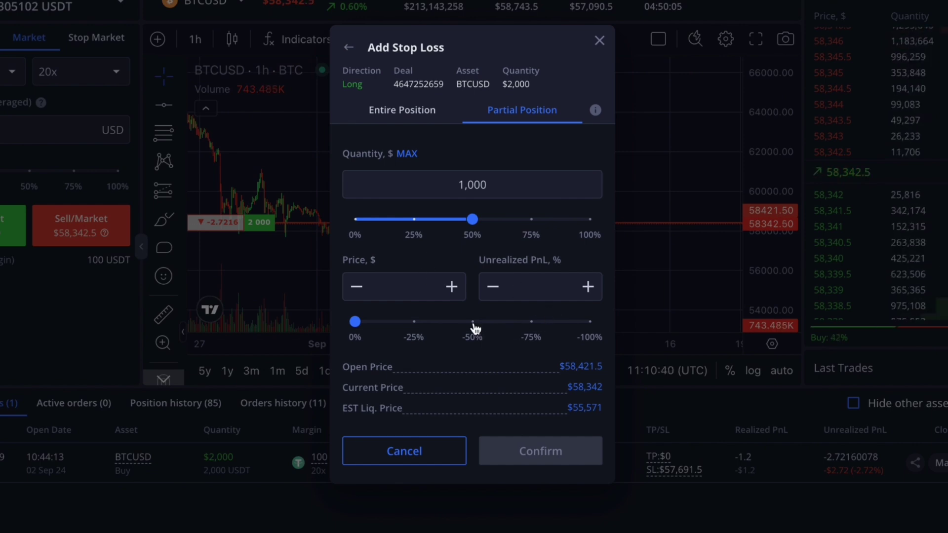
left_click(532, 324)
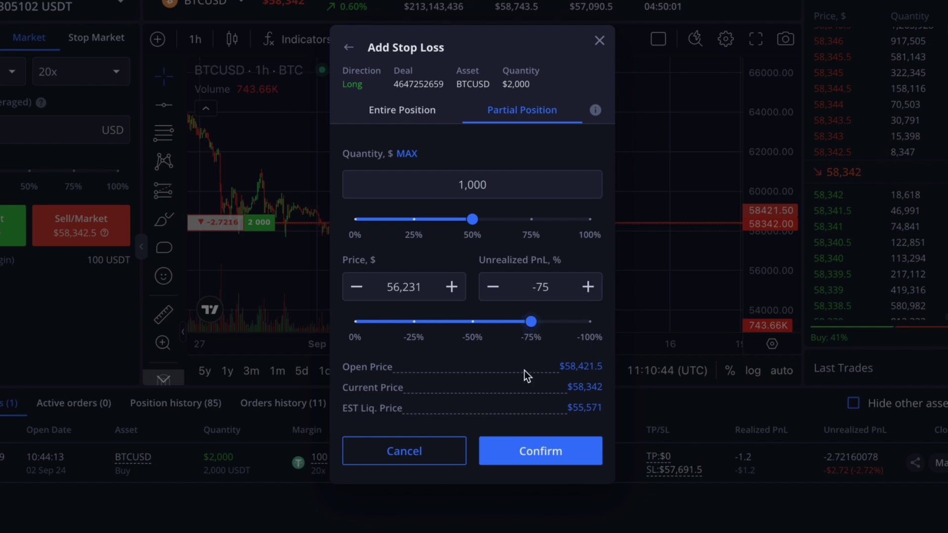
left_click(529, 458)
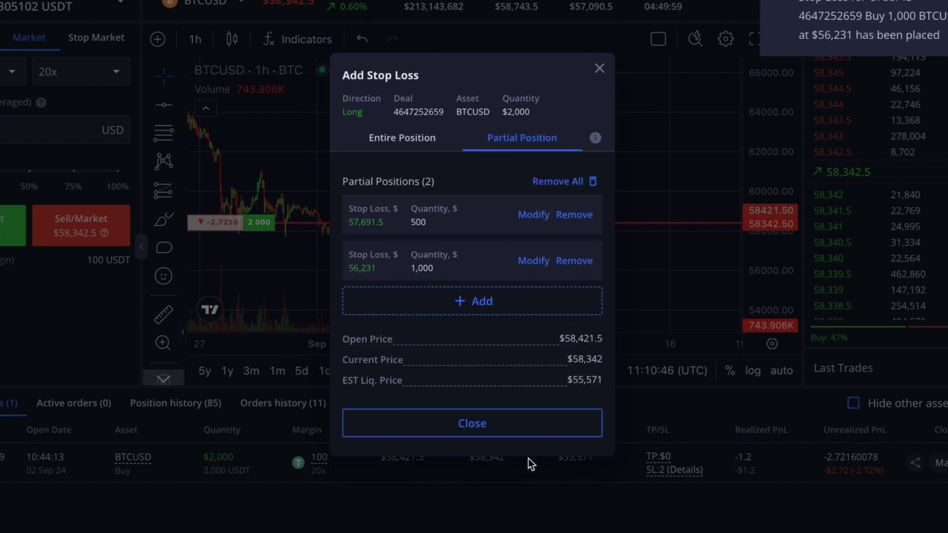